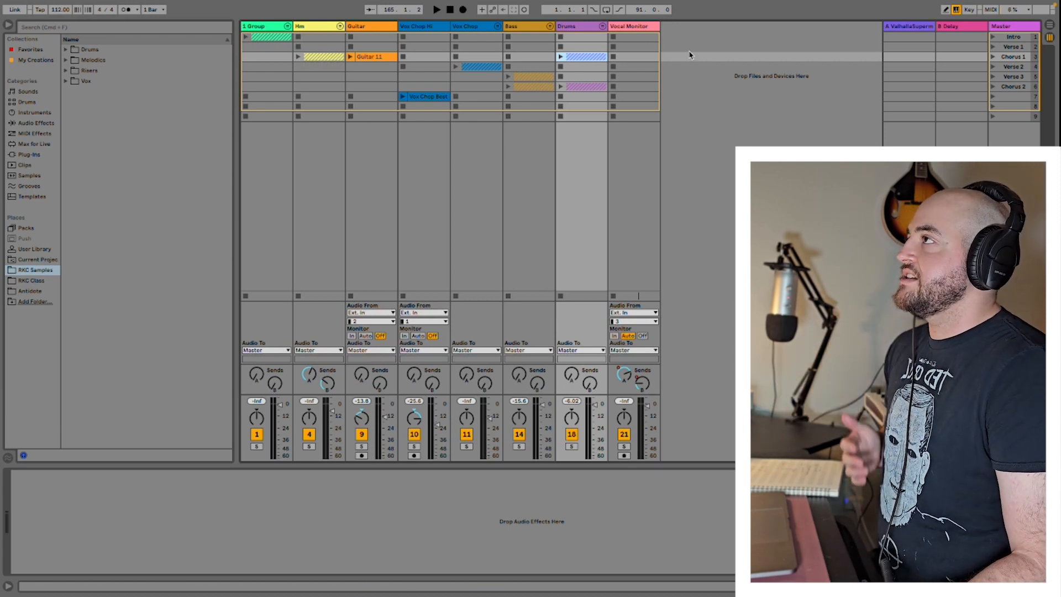
# Step: Expand the Drums group, audition its Sticks clip and Drums clip, stop them and collapse the group
pyautogui.click(603, 26)
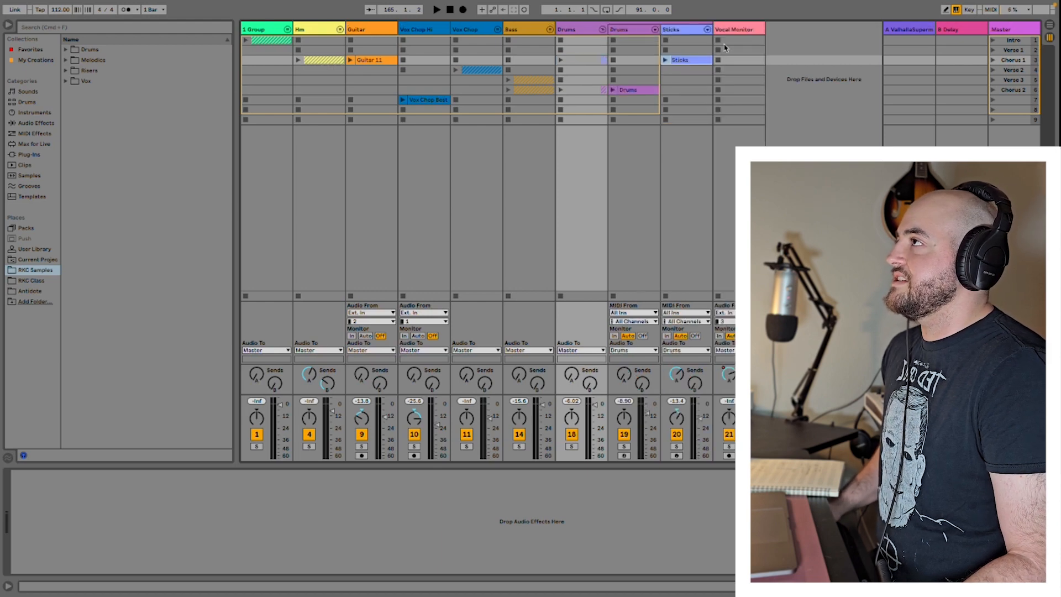
pyautogui.click(666, 60)
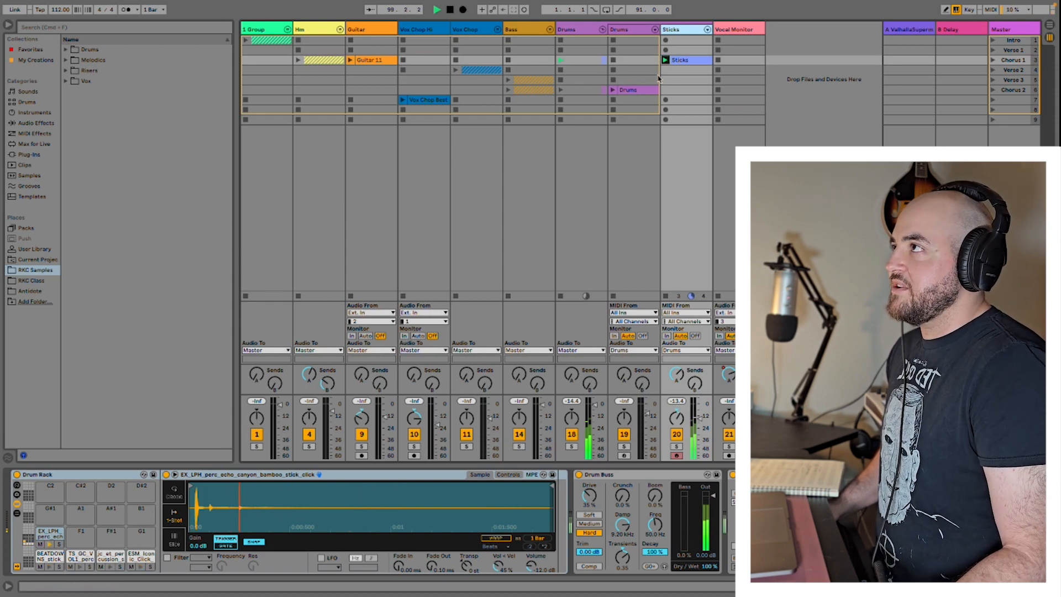
pyautogui.click(612, 90)
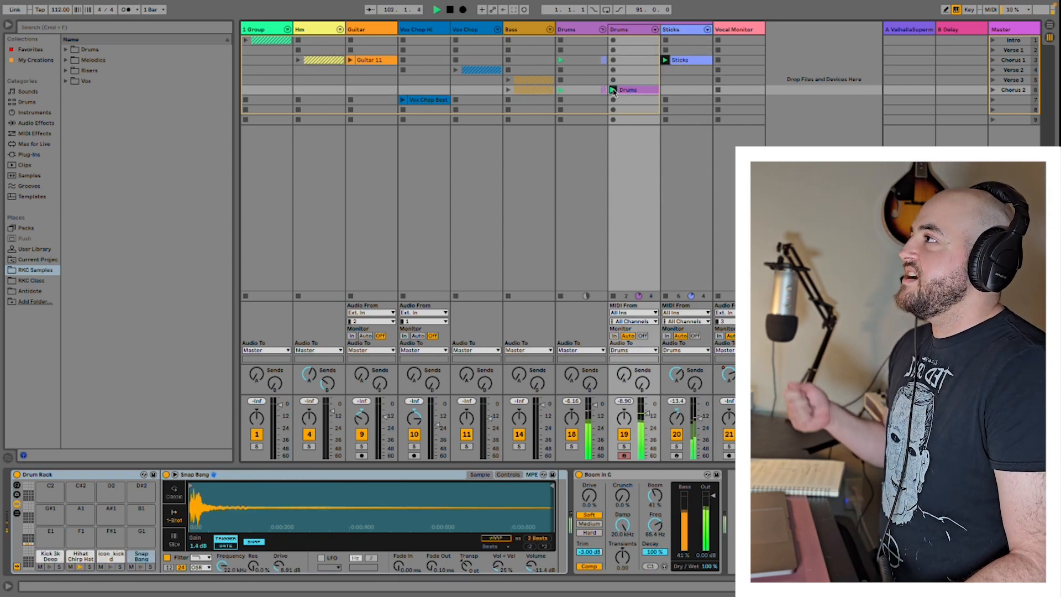
pyautogui.click(665, 60)
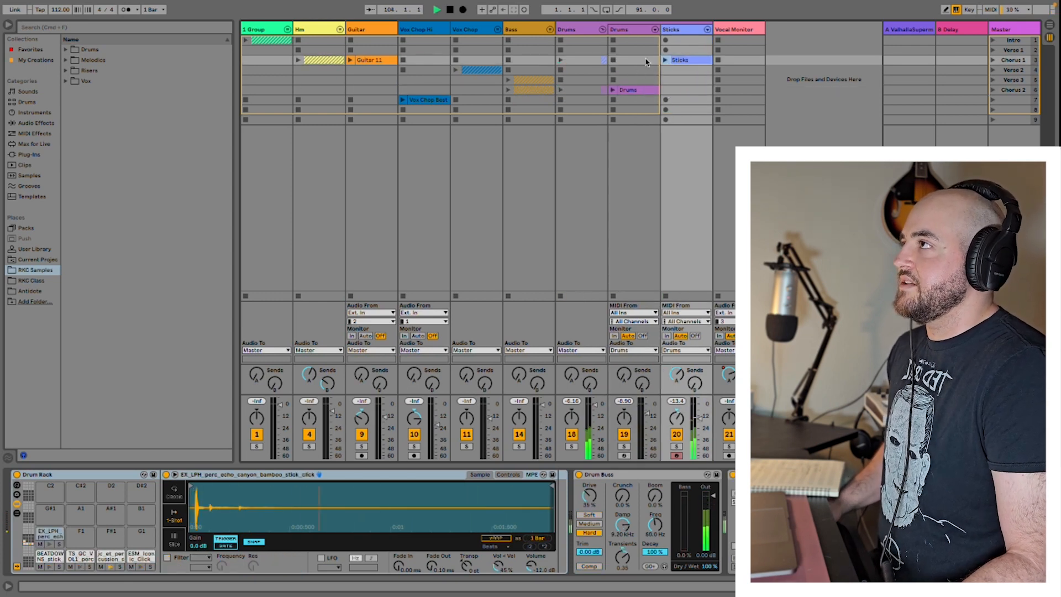
pyautogui.click(602, 29)
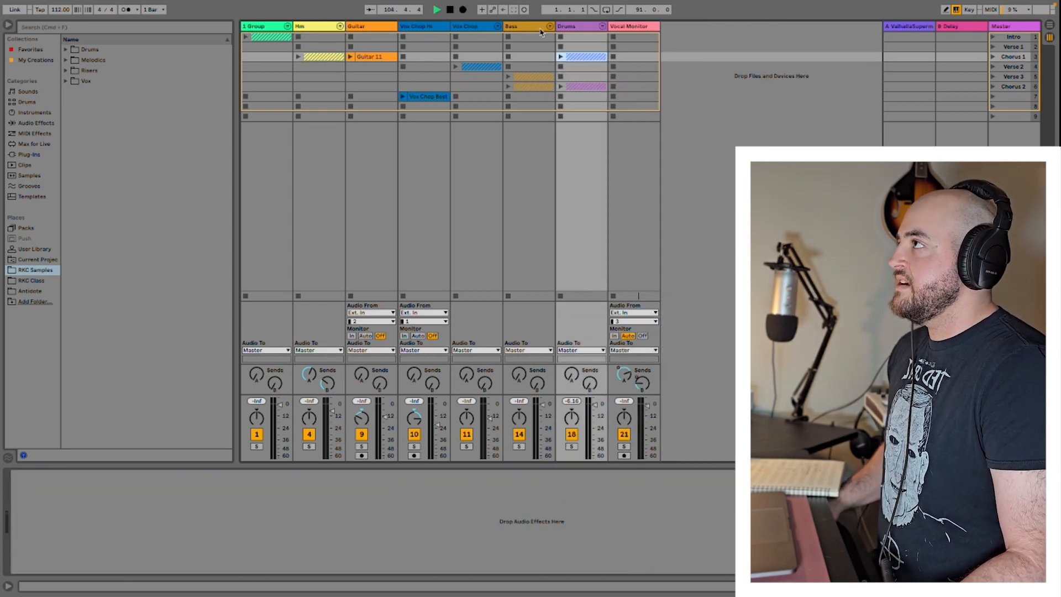
# Step: Expand the Bass group, audition the MicroBrute clip in the Chorus 2 scene, and collapse the group
pyautogui.click(549, 29)
pyautogui.click(561, 90)
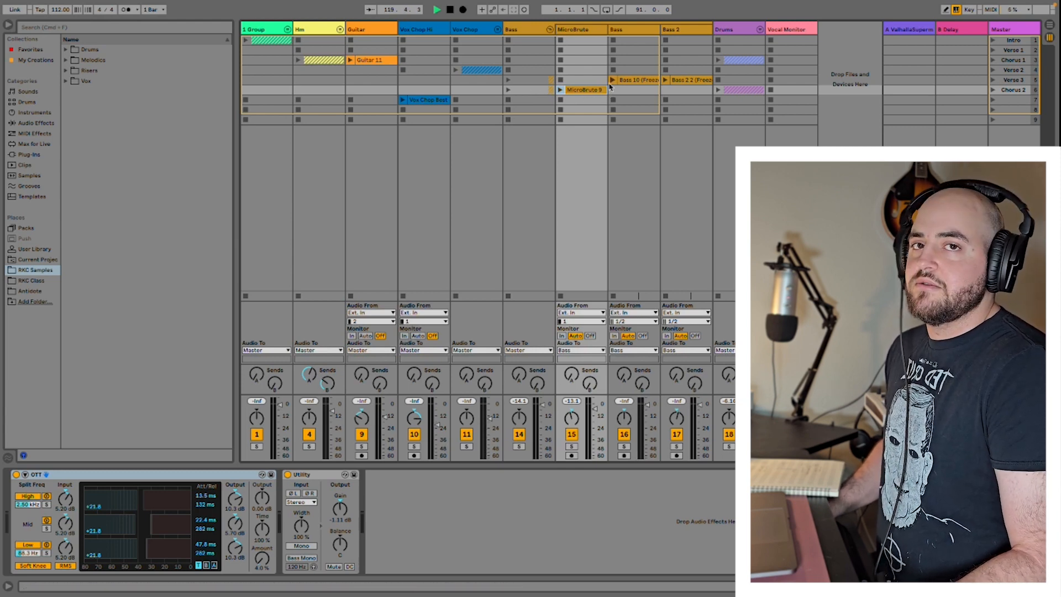
pyautogui.click(549, 29)
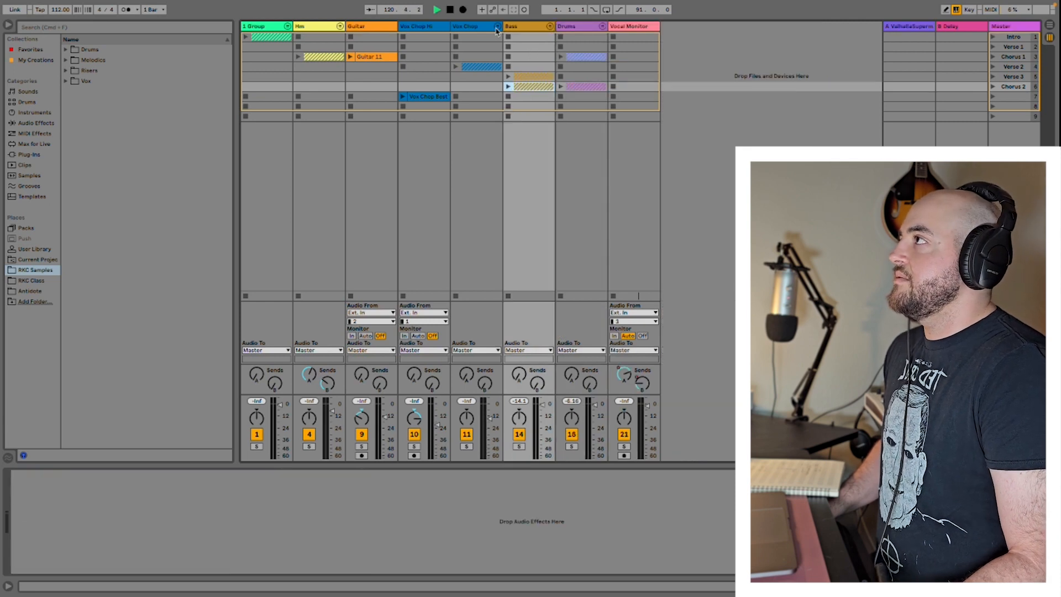
# Step: Expand the Vox Chop group, layer its Mid and Low clips with the Vox Chop Hi clip, stop them and collapse the group
pyautogui.click(498, 31)
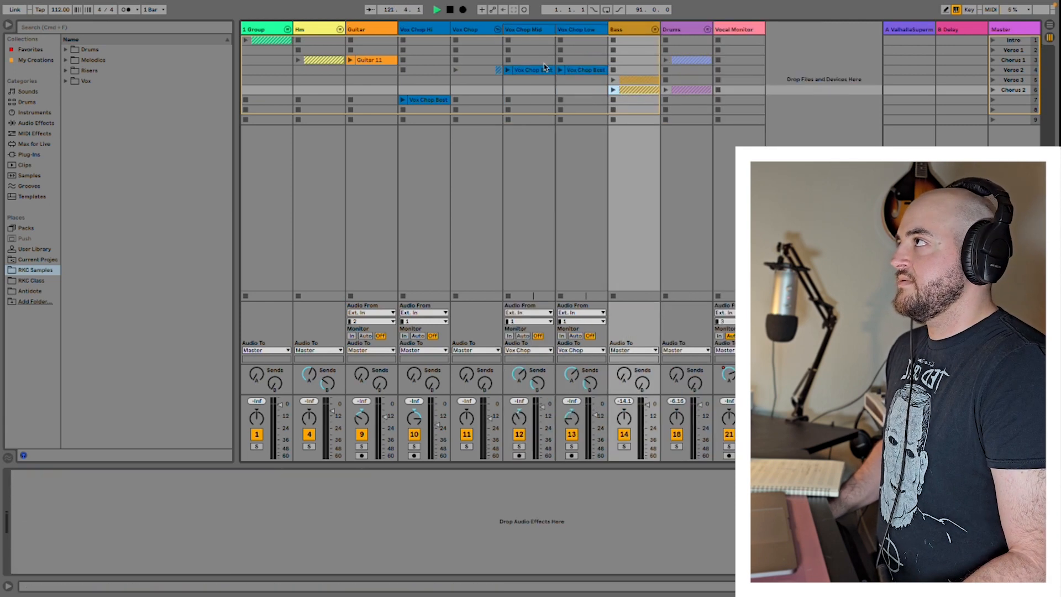
pyautogui.click(509, 70)
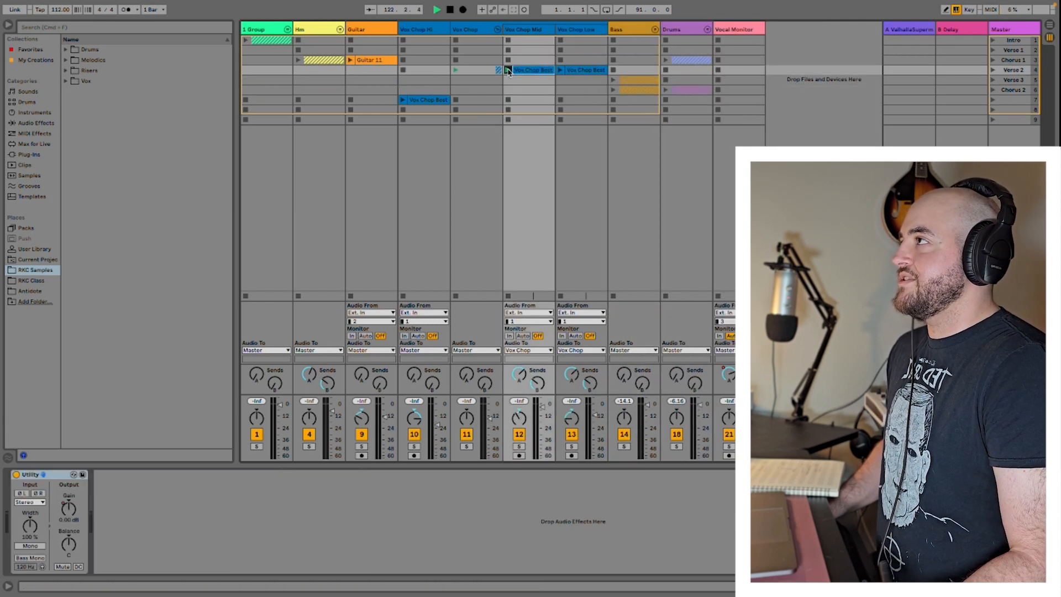
pyautogui.click(561, 70)
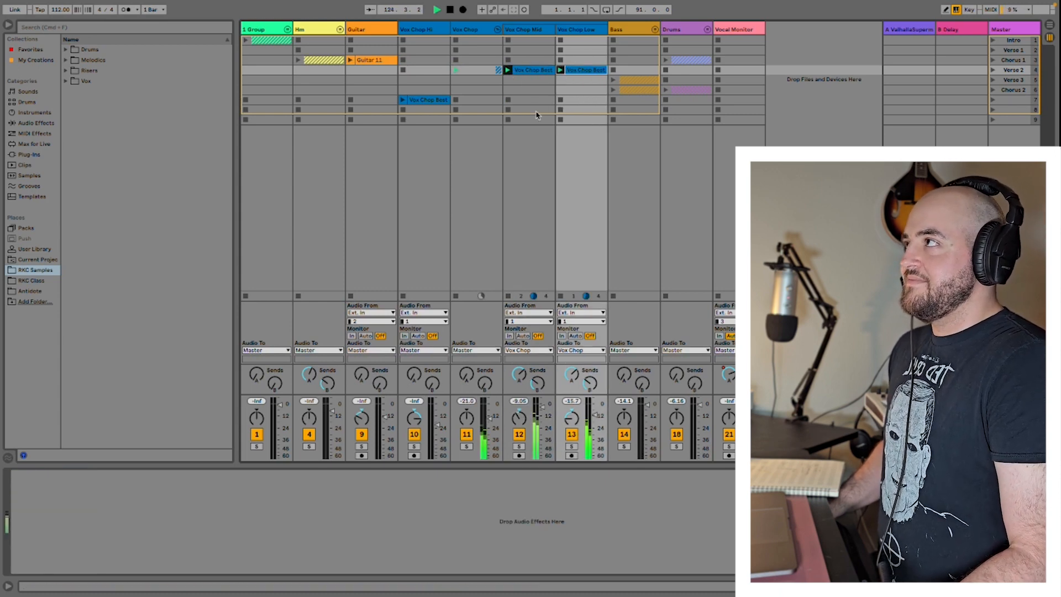
pyautogui.click(403, 100)
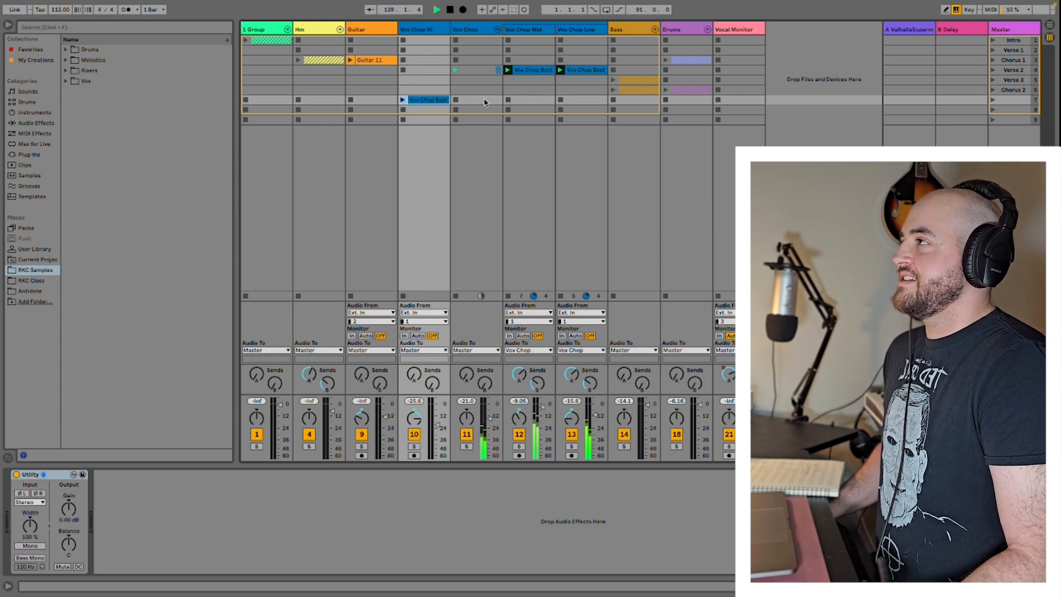
pyautogui.click(403, 70)
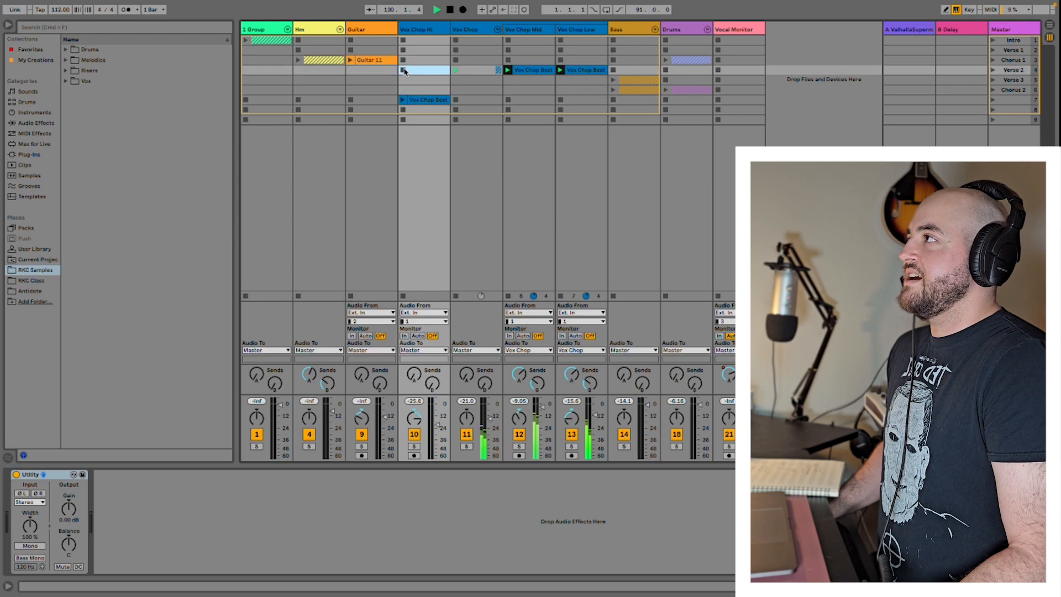
pyautogui.click(474, 70)
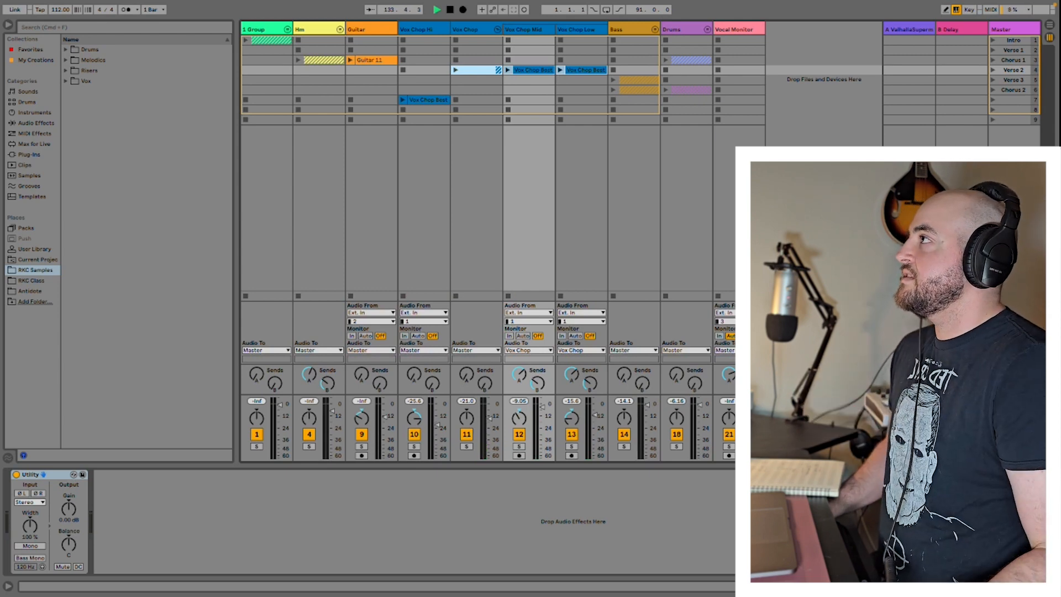
pyautogui.click(497, 30)
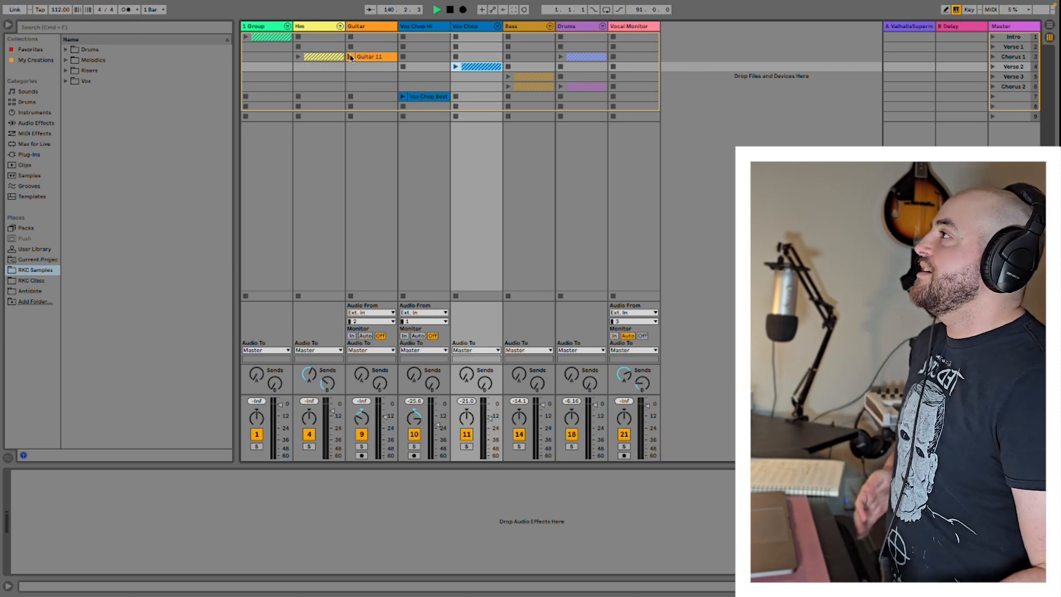
# Step: Audition the Guitar 11 clip in the Chorus 1 scene and select the Guitar track
pyautogui.click(350, 57)
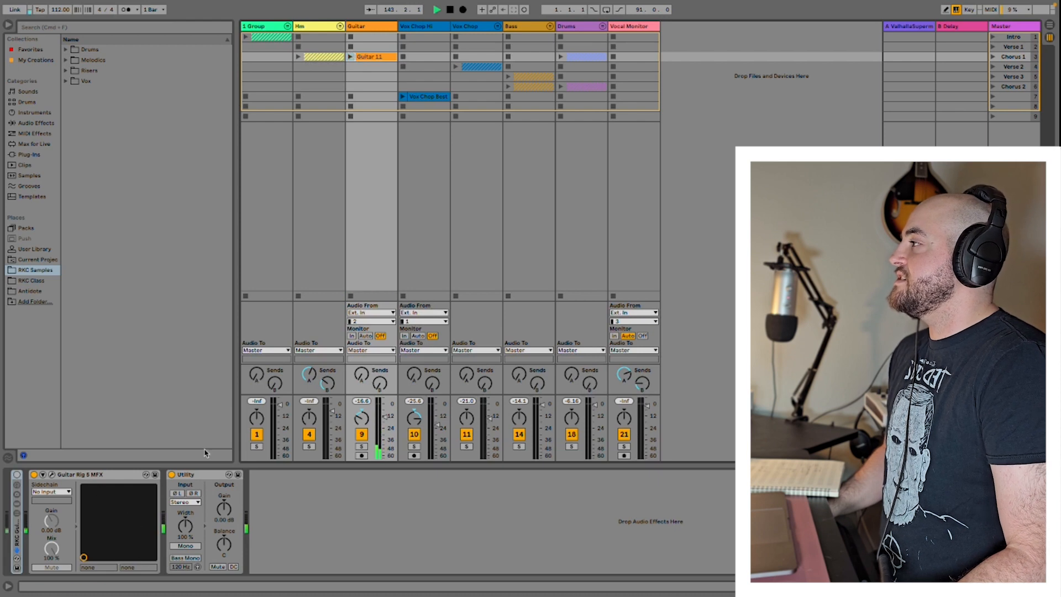
pyautogui.click(366, 27)
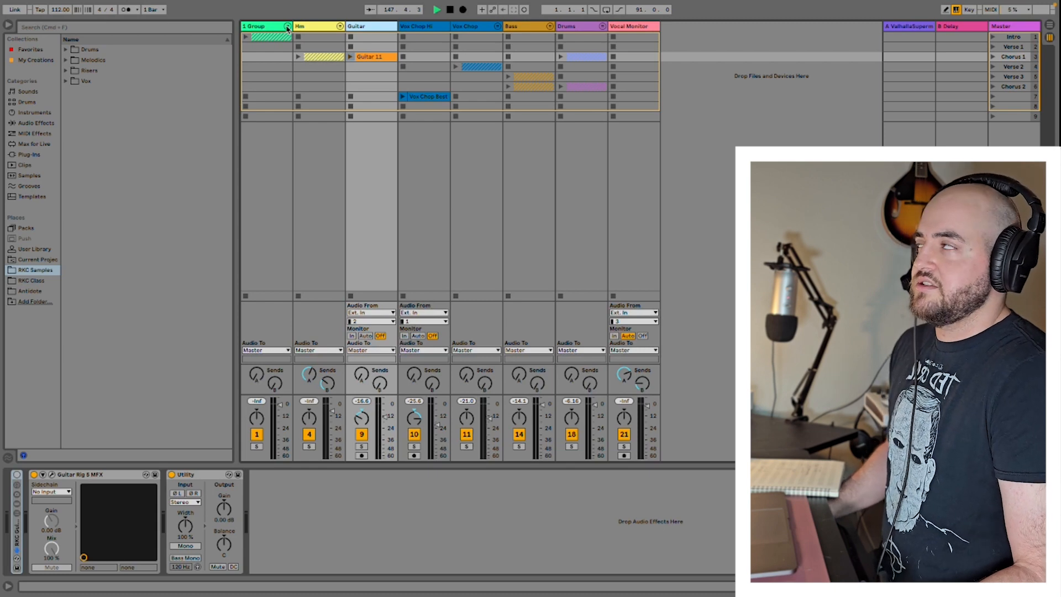
# Step: Expand the Hm group and audition the four BG Vox clips in the Chorus 1 scene, layering them one after another
pyautogui.click(340, 27)
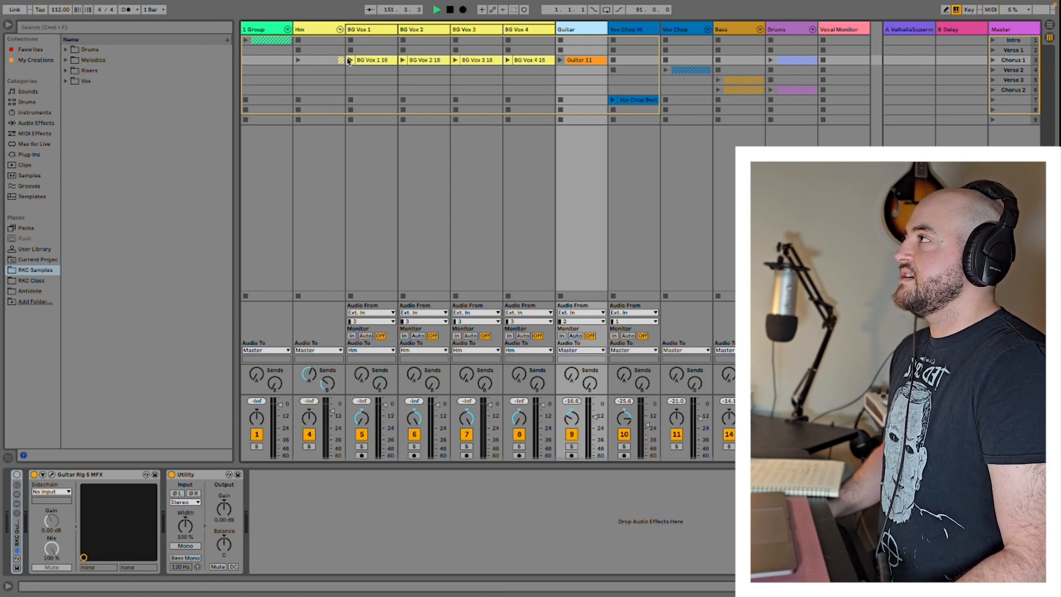
pyautogui.click(349, 61)
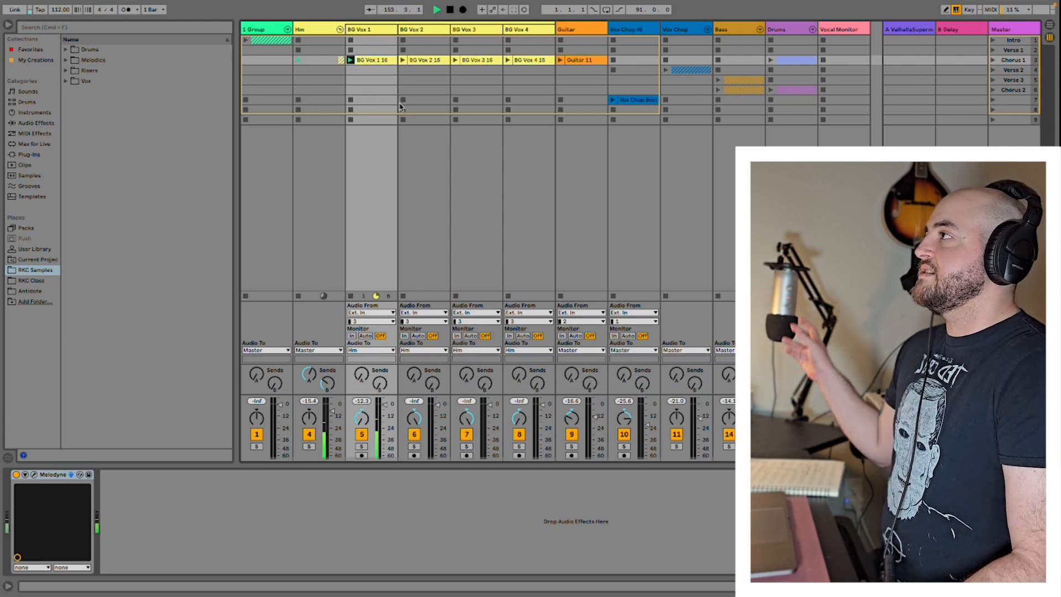
pyautogui.click(402, 59)
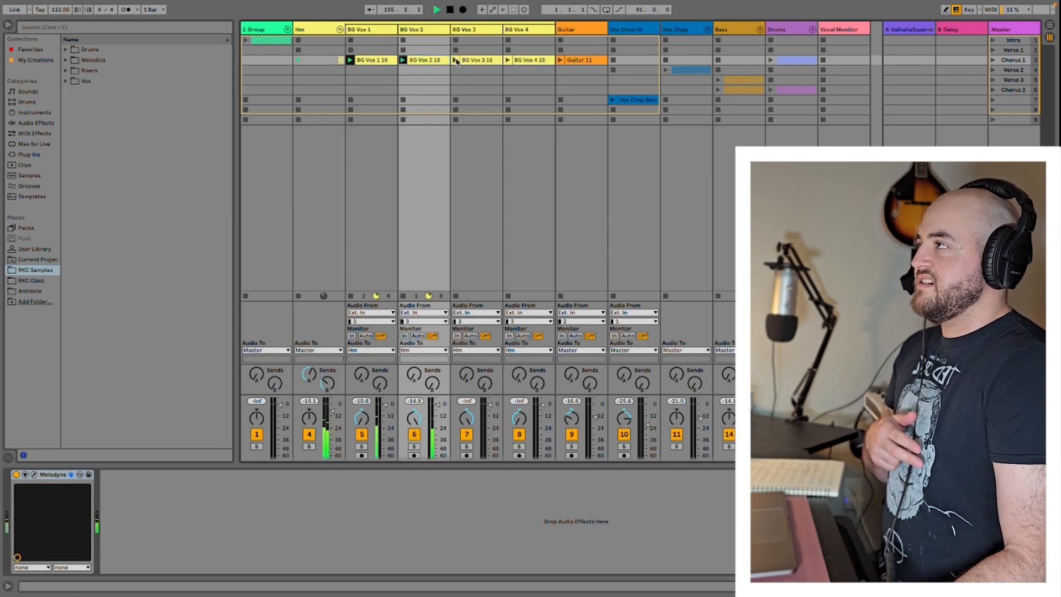
pyautogui.click(456, 59)
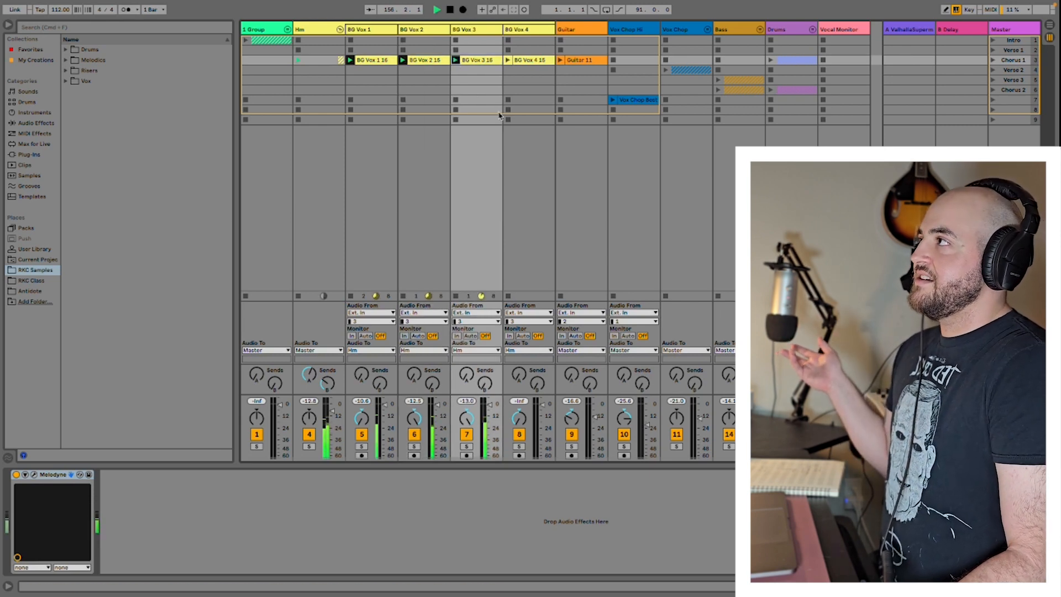
pyautogui.click(456, 60)
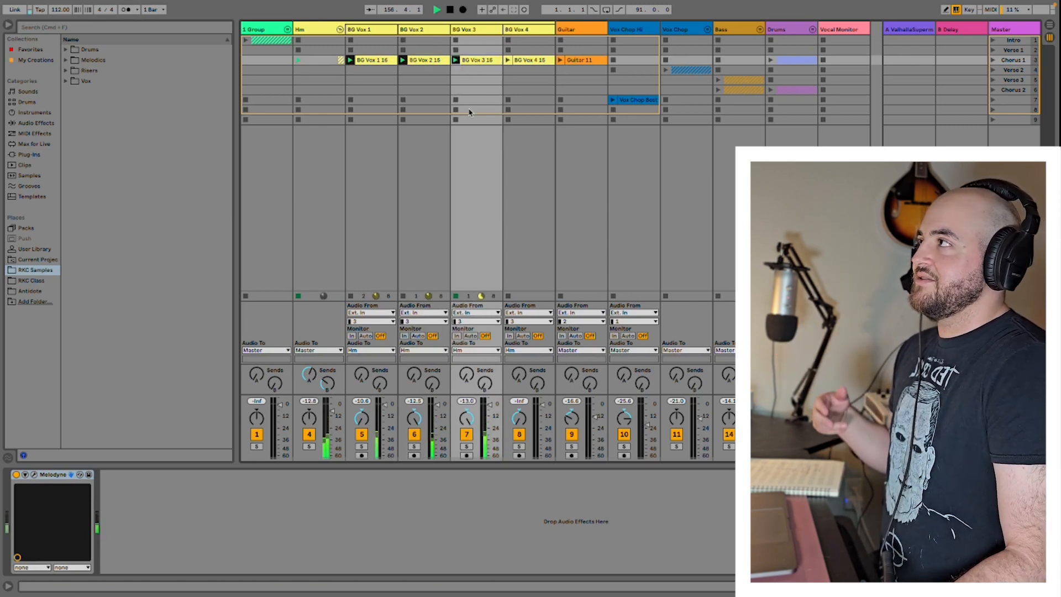
pyautogui.click(455, 60)
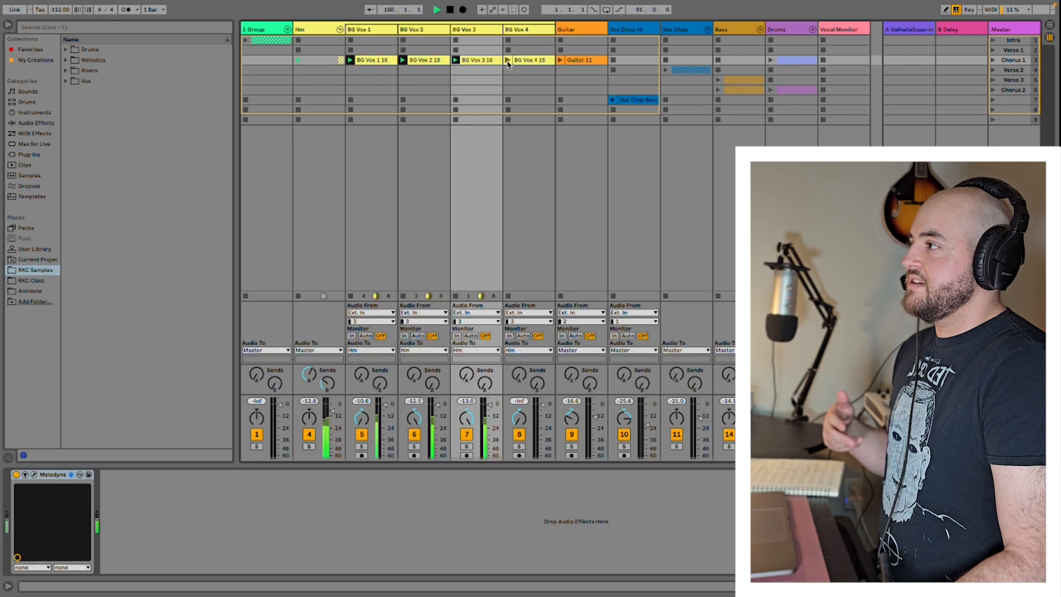
pyautogui.click(508, 61)
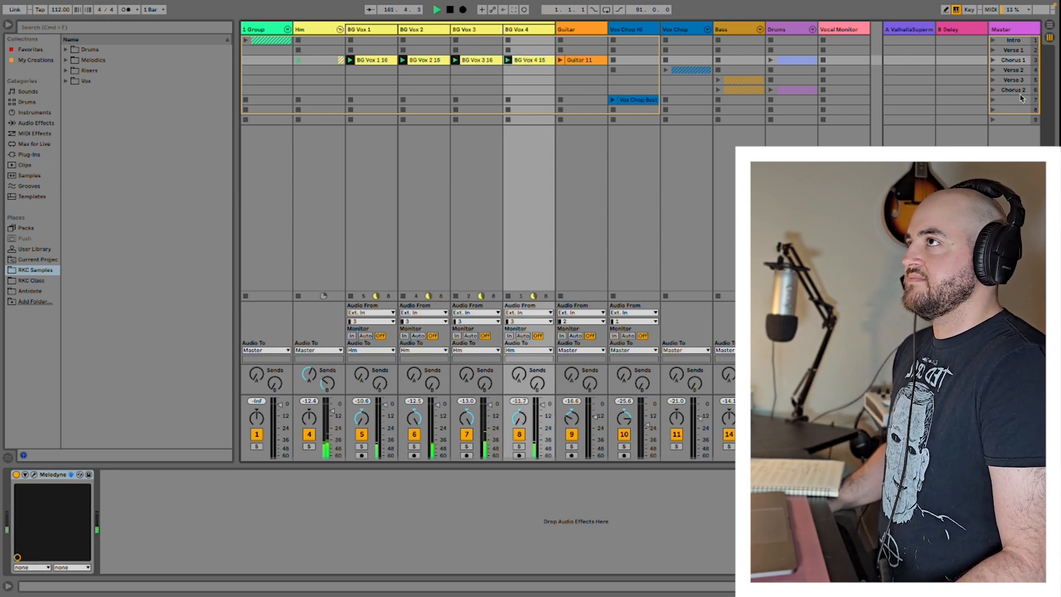
# Step: Expand 1 Group and audition its Main Keys and Rising Keys clips together in the Intro scene
pyautogui.click(288, 31)
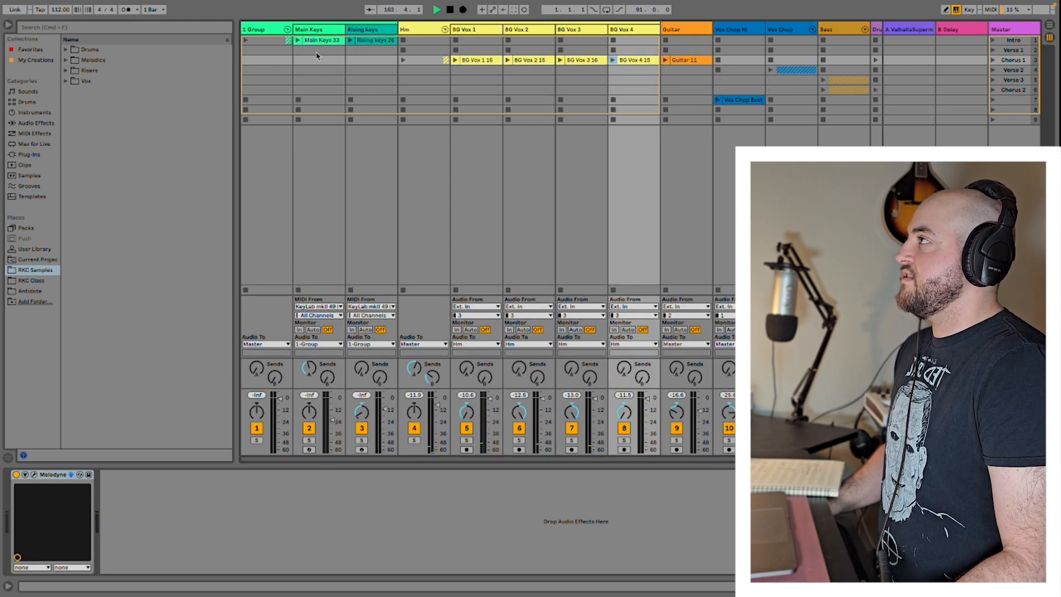
pyautogui.click(303, 59)
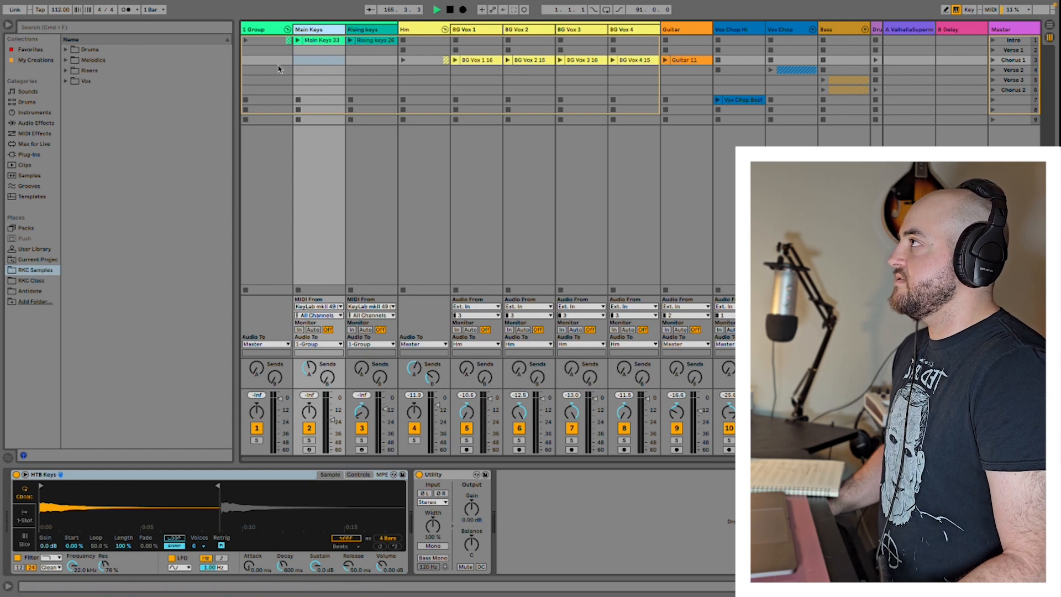
pyautogui.click(297, 39)
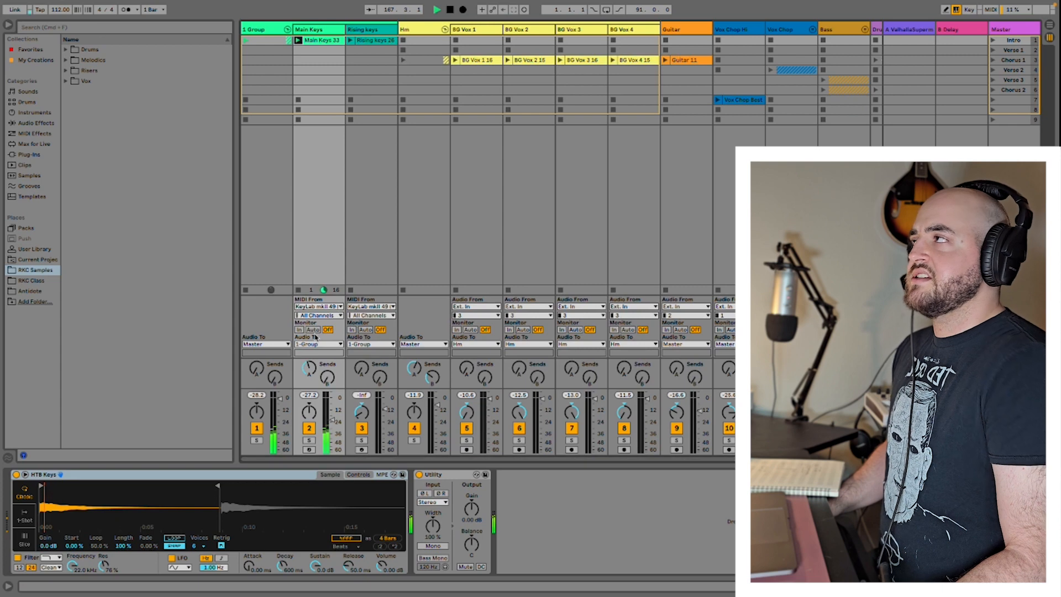
pyautogui.click(358, 31)
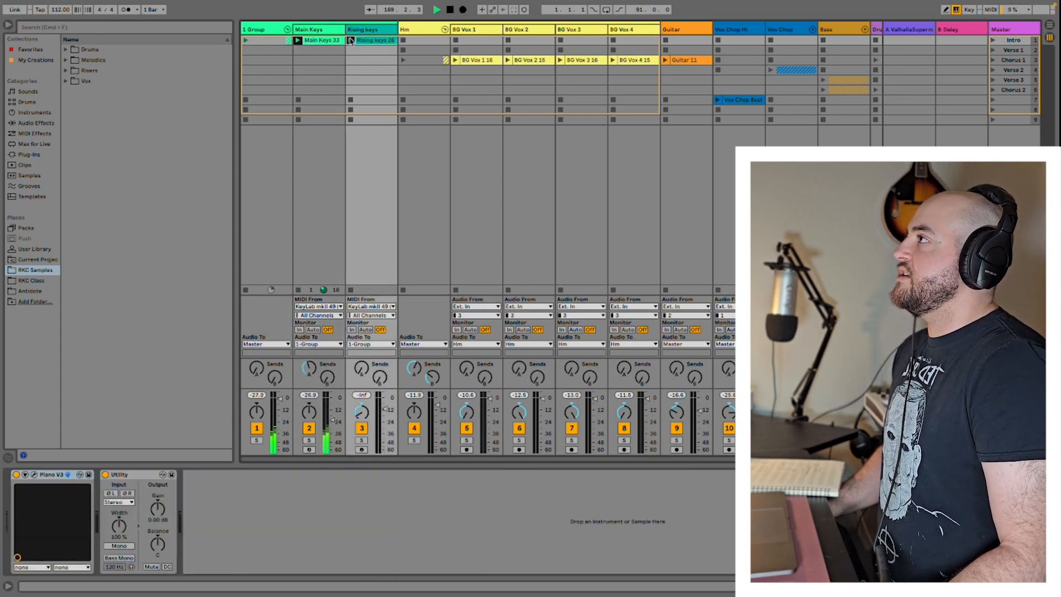
# Step: Inspect the Piano V instrument on the Rising keys track, close its window and stop playback
pyautogui.click(34, 474)
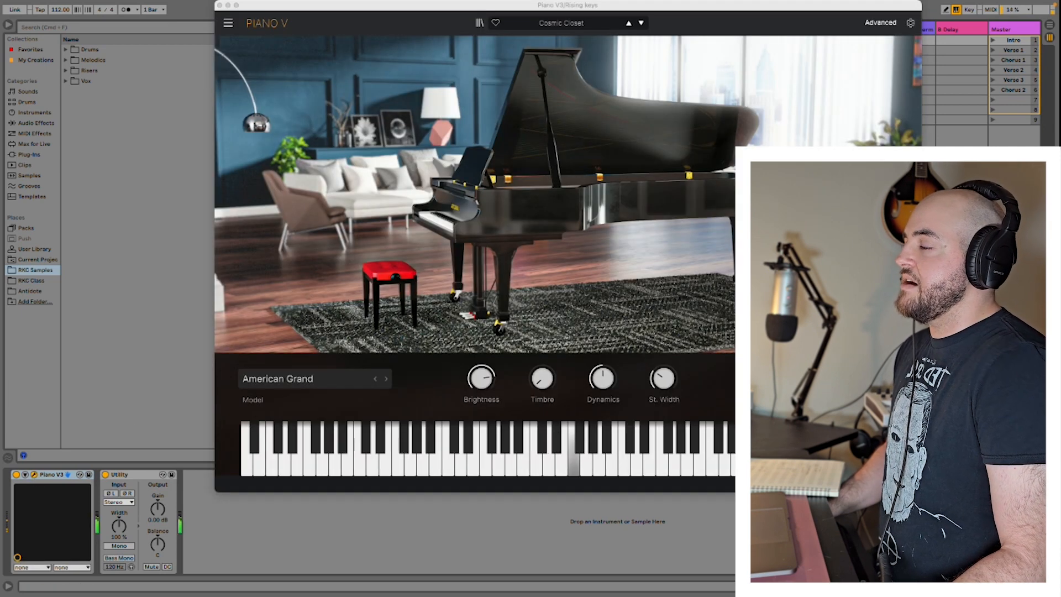
pyautogui.click(220, 6)
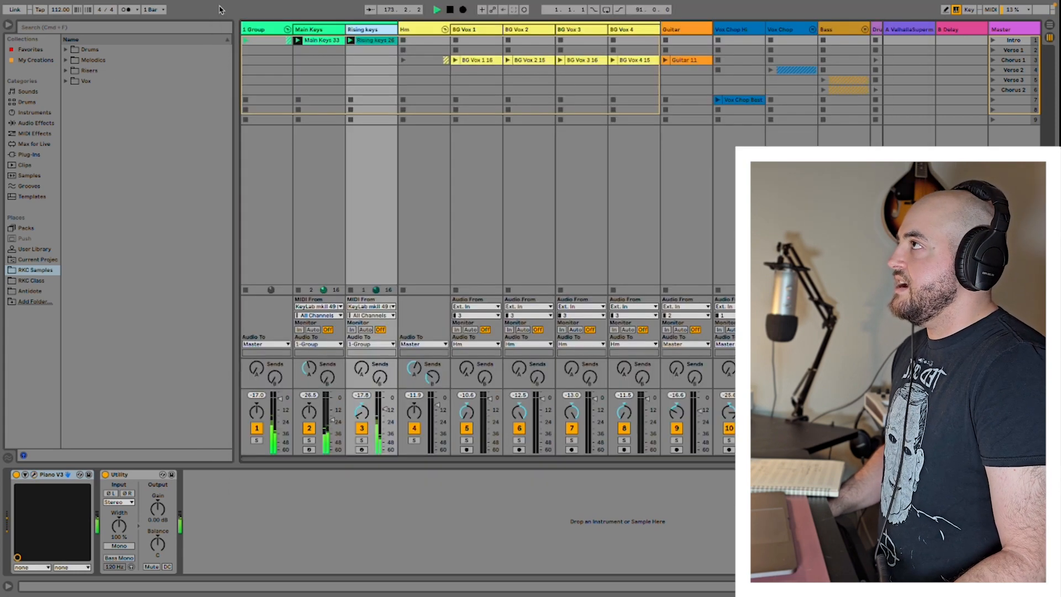
pyautogui.click(1023, 11)
pyautogui.click(1023, 13)
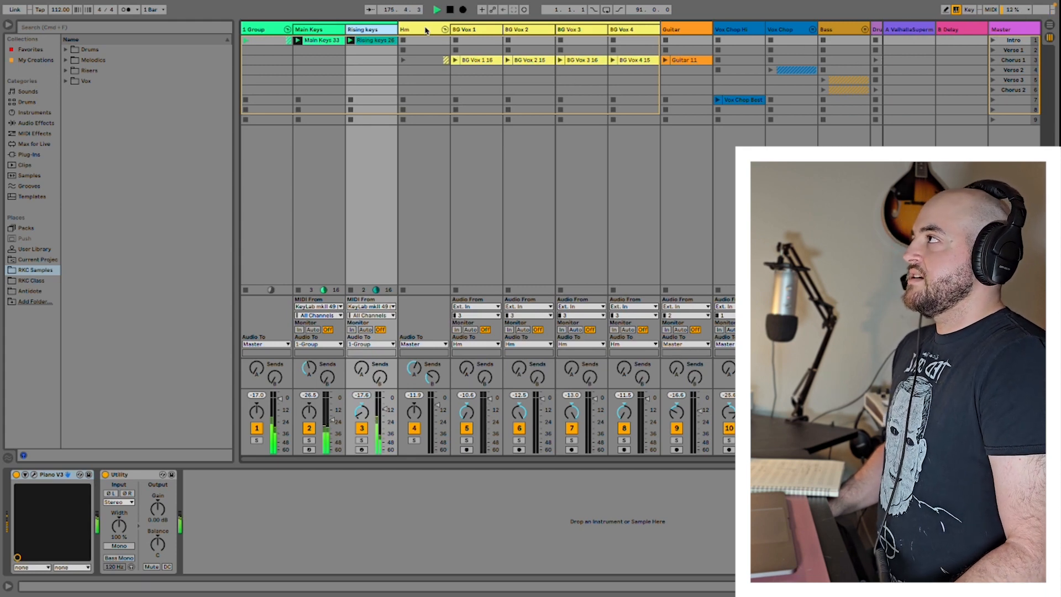
pyautogui.click(450, 11)
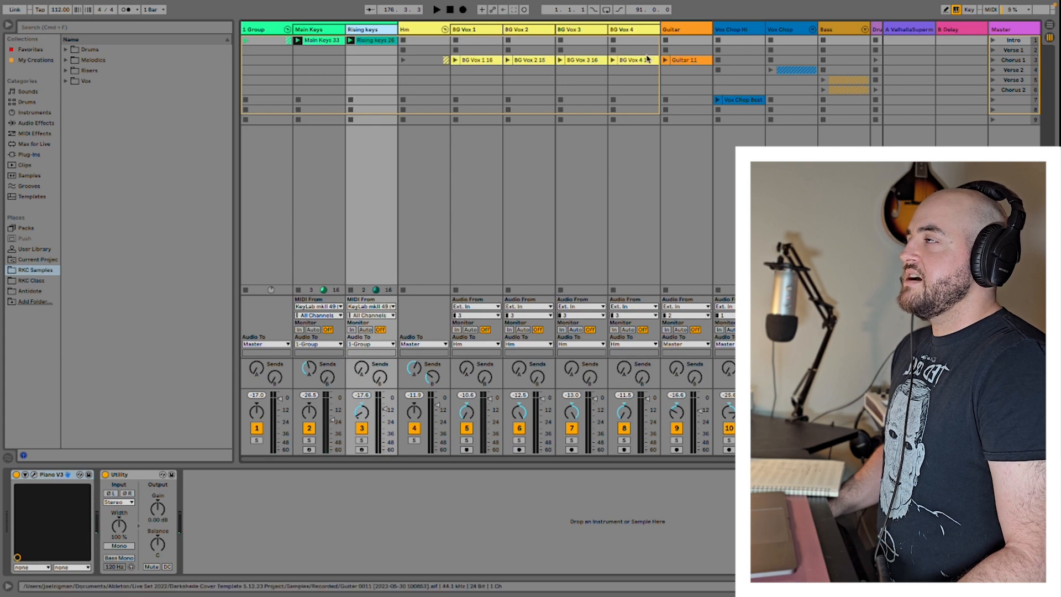
# Step: Collapse the 1 Group and Hm track groups and expand both again
pyautogui.click(286, 30)
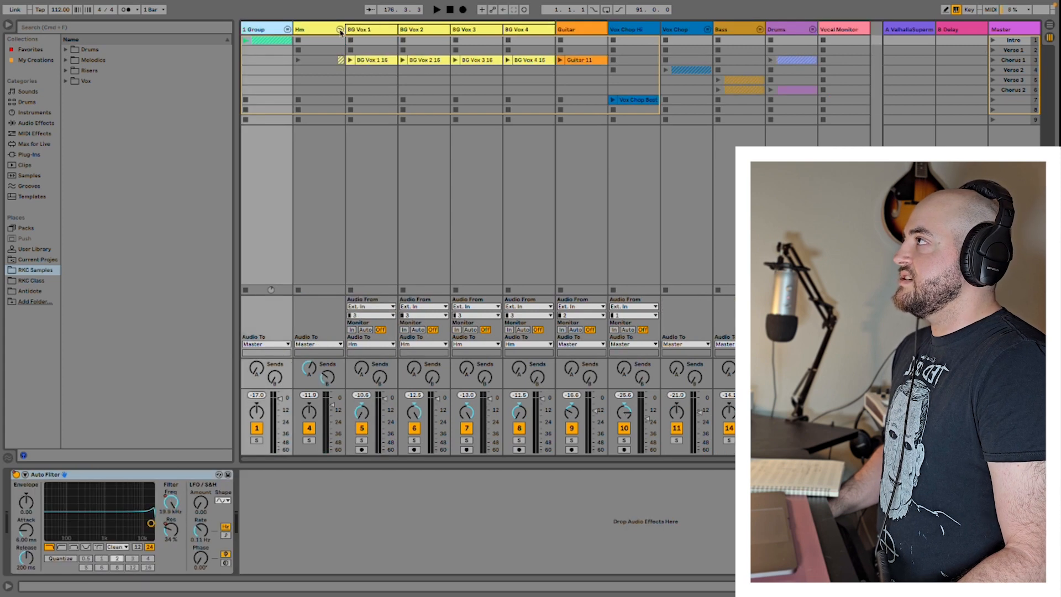
pyautogui.click(340, 30)
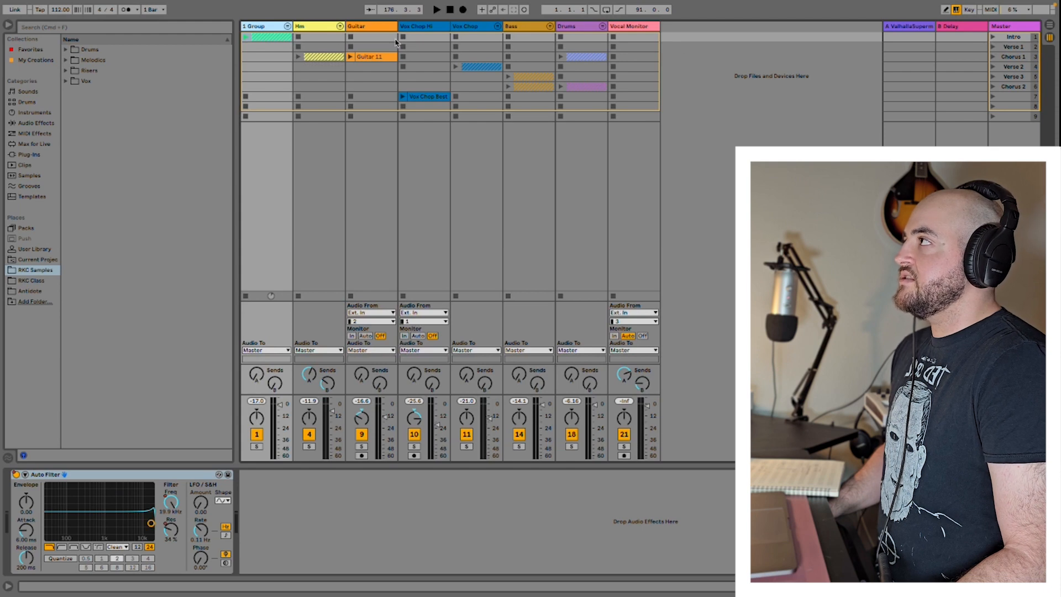
pyautogui.click(287, 27)
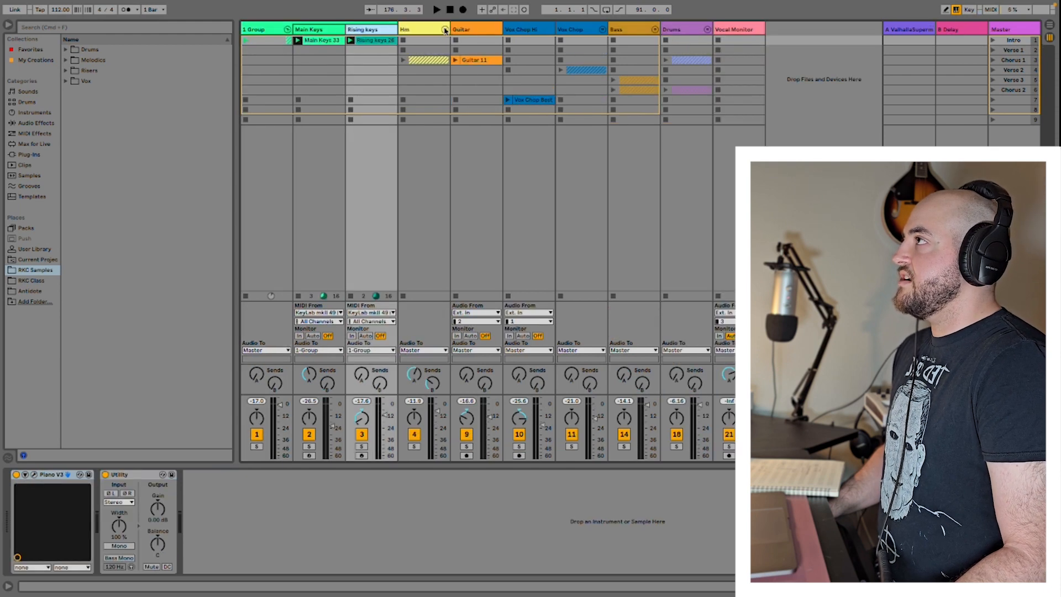
pyautogui.click(445, 30)
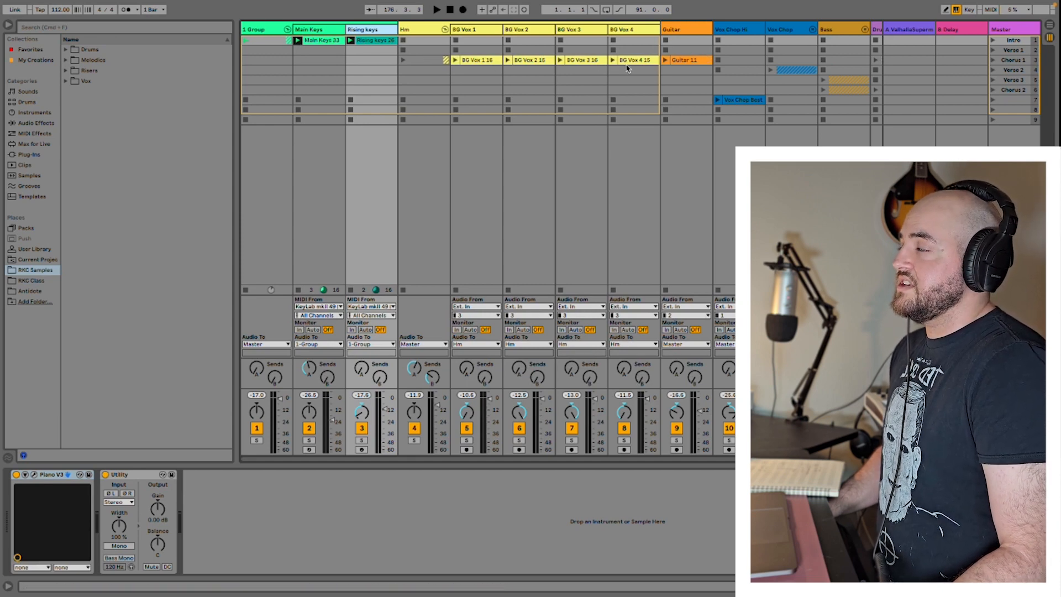
# Step: Launch the Intro scene, adding the Hm group's BG Vox clips and the Guitar 11 clip from the Chorus 1 row
pyautogui.click(994, 51)
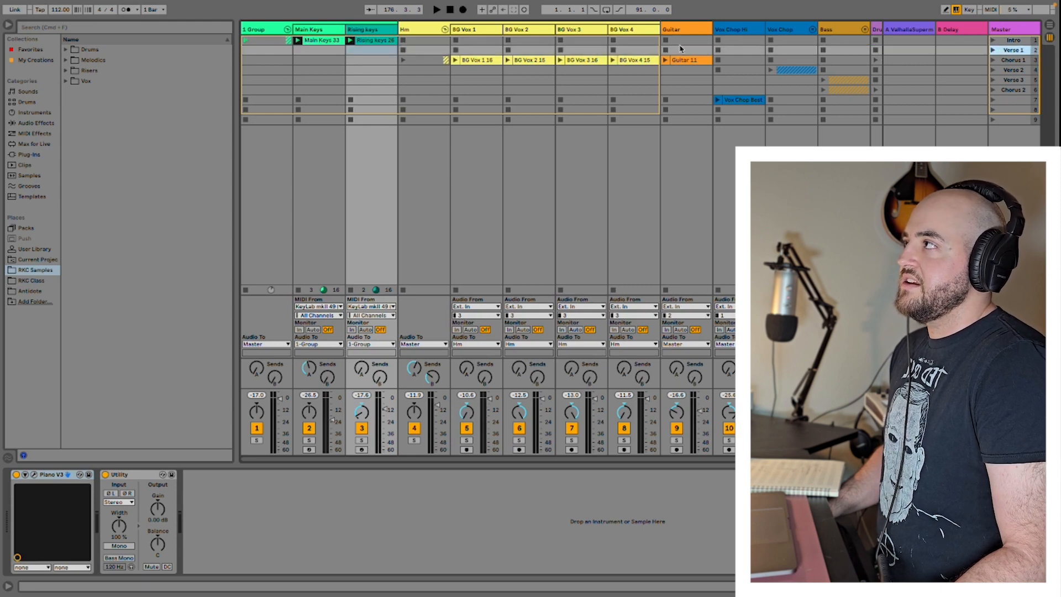
pyautogui.click(993, 40)
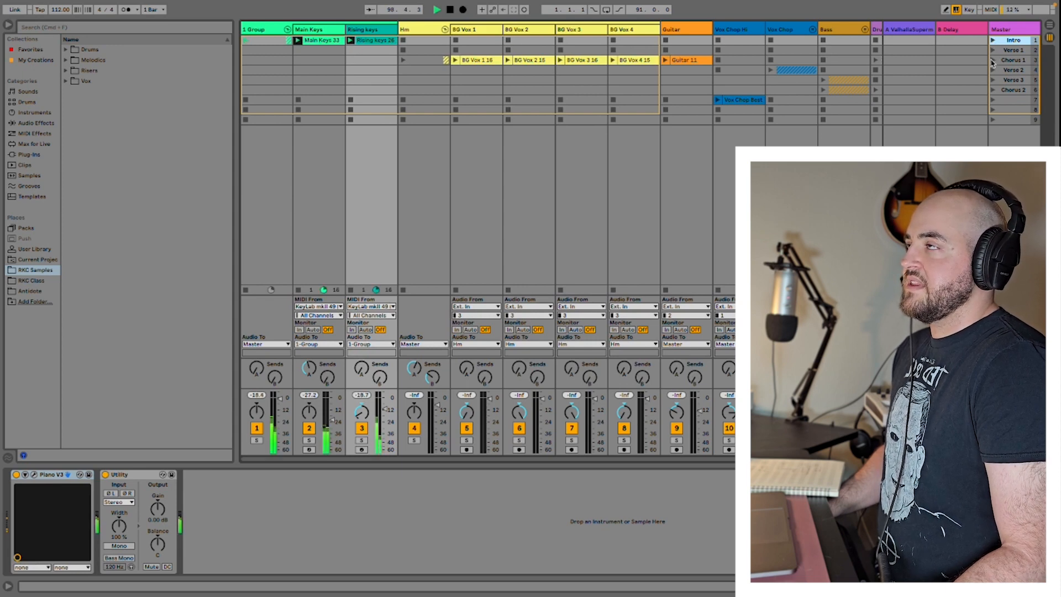
pyautogui.click(670, 72)
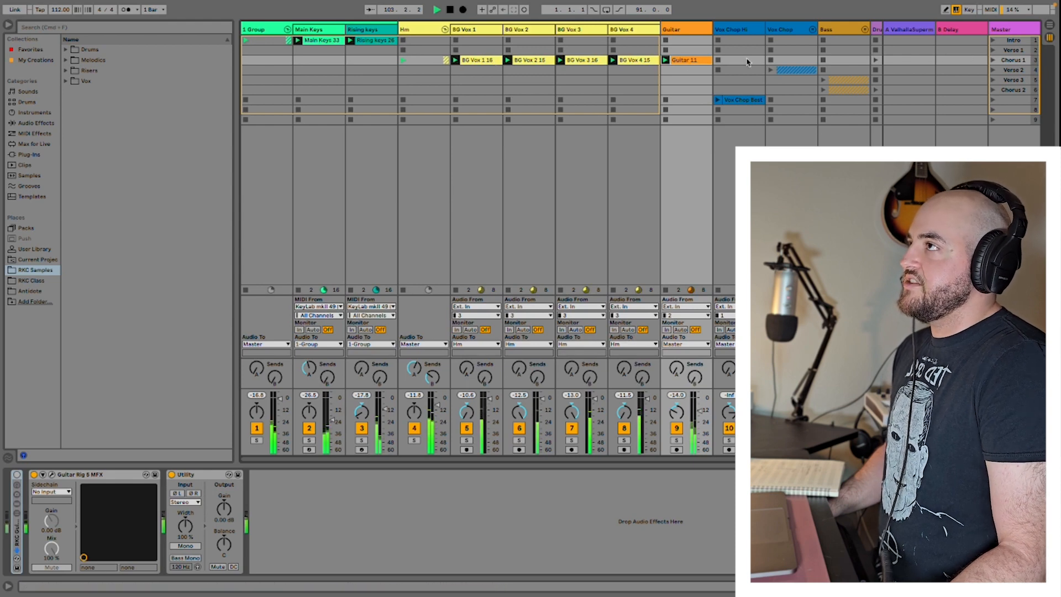
# Step: Launch the Verse 1, Chorus 1, Verse 2, Verse 3 and Chorus 2 scenes in order to audition the song's build-up
pyautogui.click(993, 50)
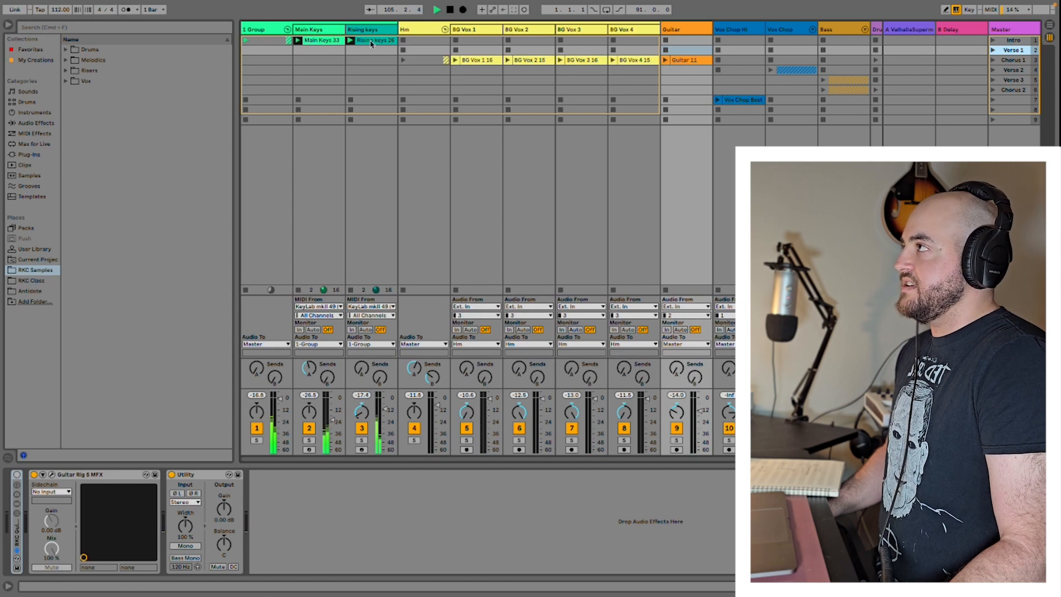
pyautogui.click(993, 59)
pyautogui.hscroll(5, 767, 87)
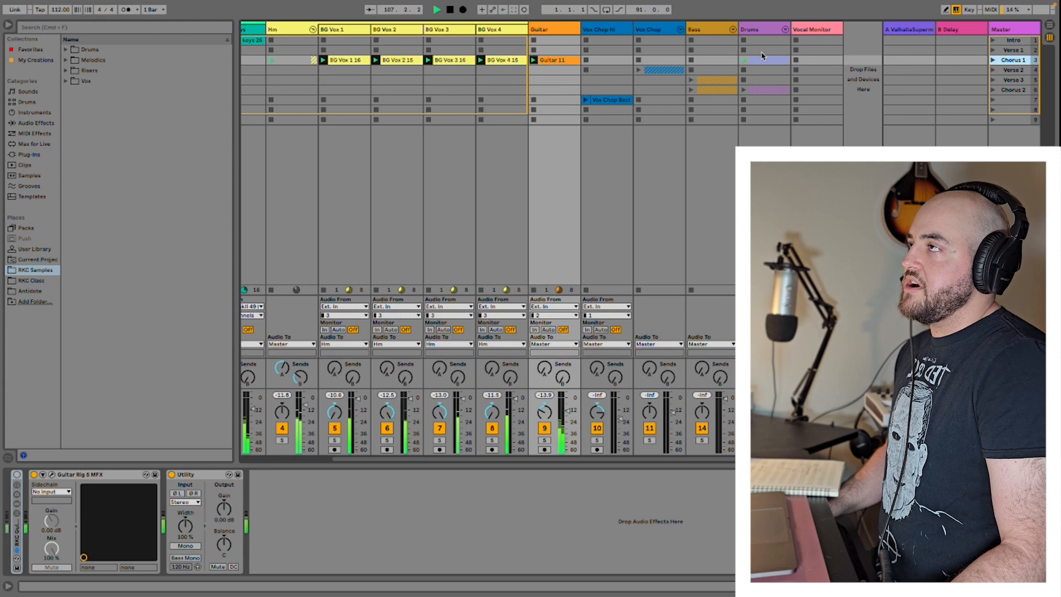
pyautogui.click(991, 70)
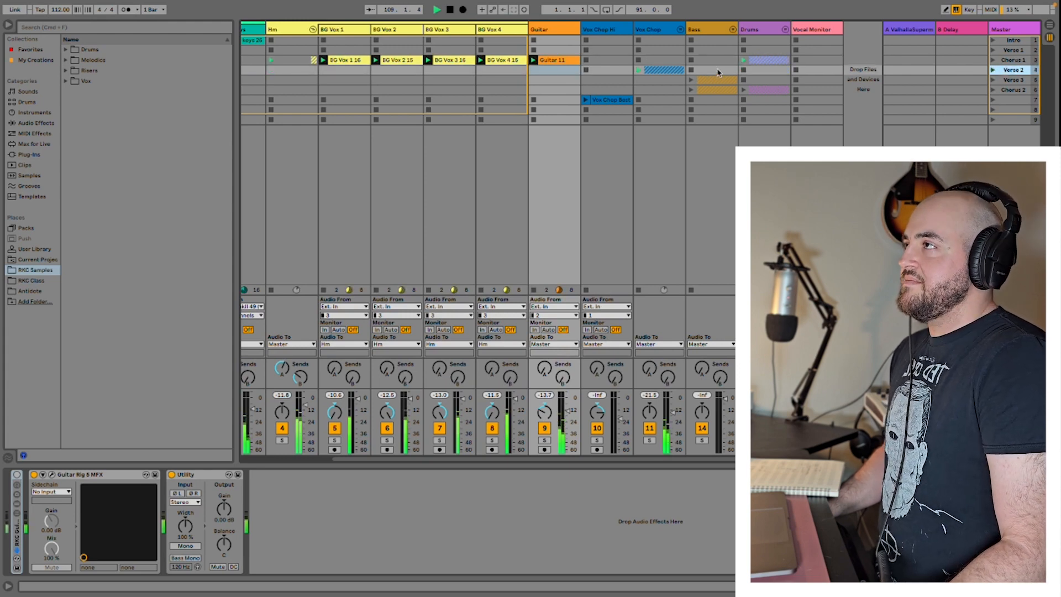
pyautogui.click(993, 80)
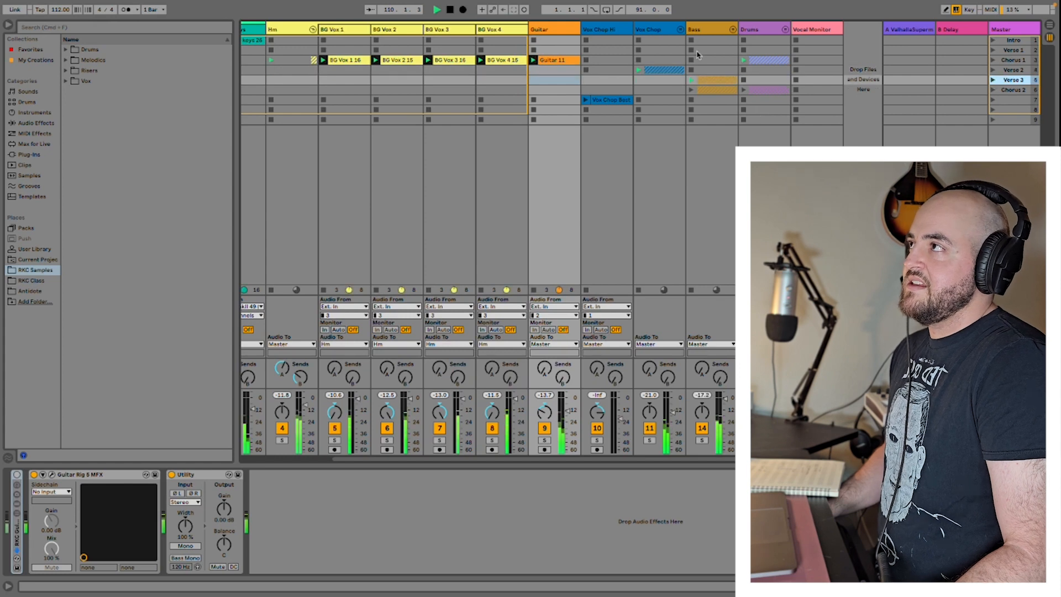
pyautogui.click(993, 90)
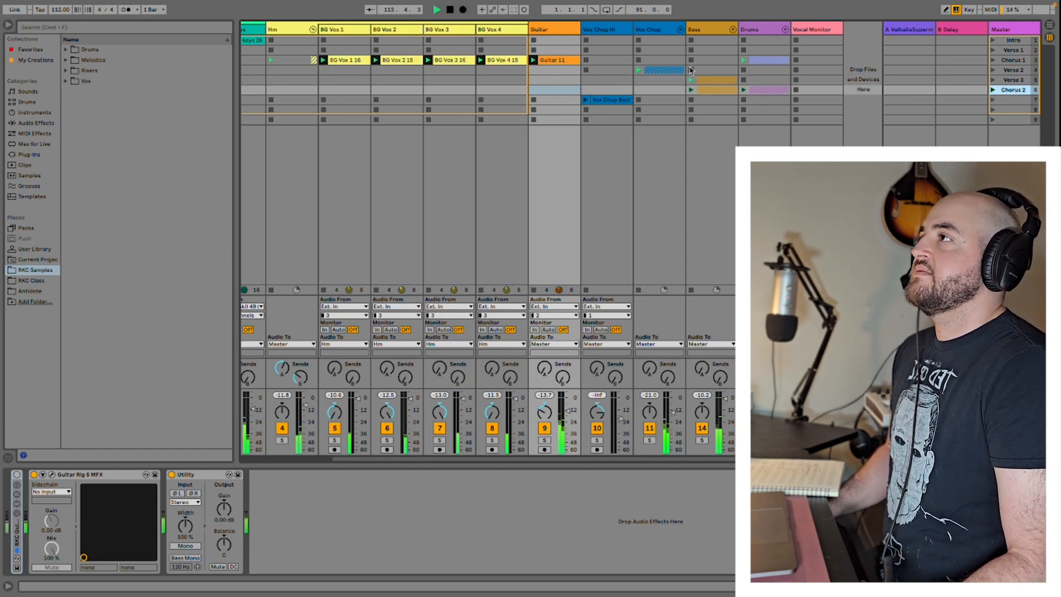